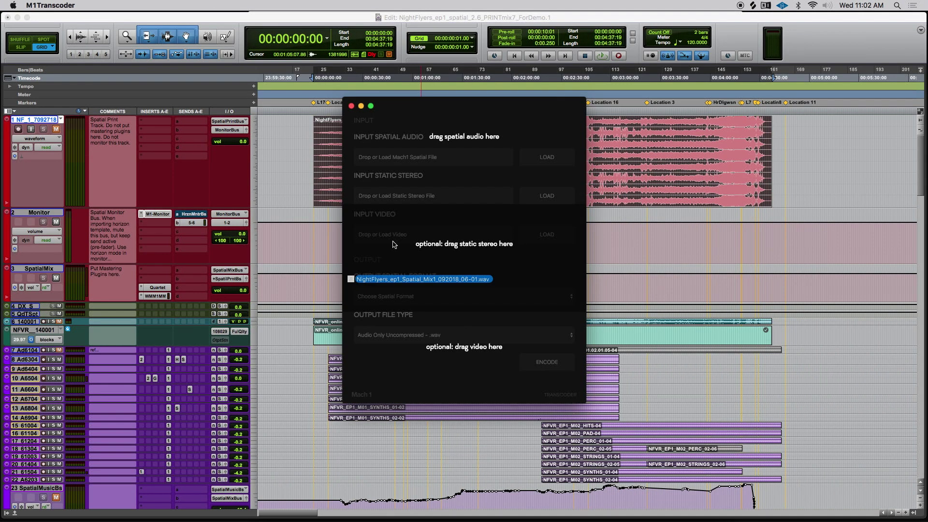
Load NightFlyers_ep1_Spatial_Mix1_092018_06-01.wav as the transcoder's input spatial audio
{"action": "left_click_drag", "start_coordinate": [392, 244], "coordinate": [446, 143]}
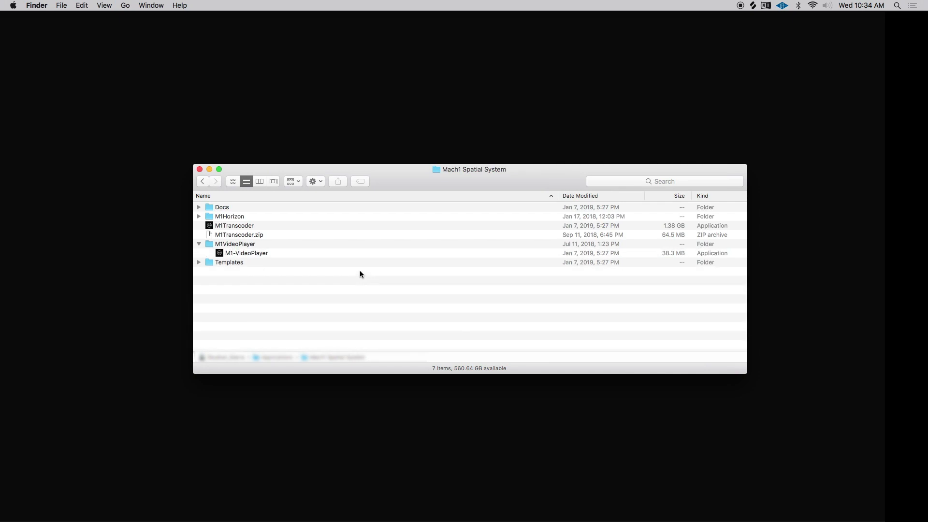
From the Templates folder, create a Pro Tools session from Mach1 Spatial Template with BWF (.WAV), 48 kHz, 24 bit, interleaved
{"action": "key", "text": "Down"}
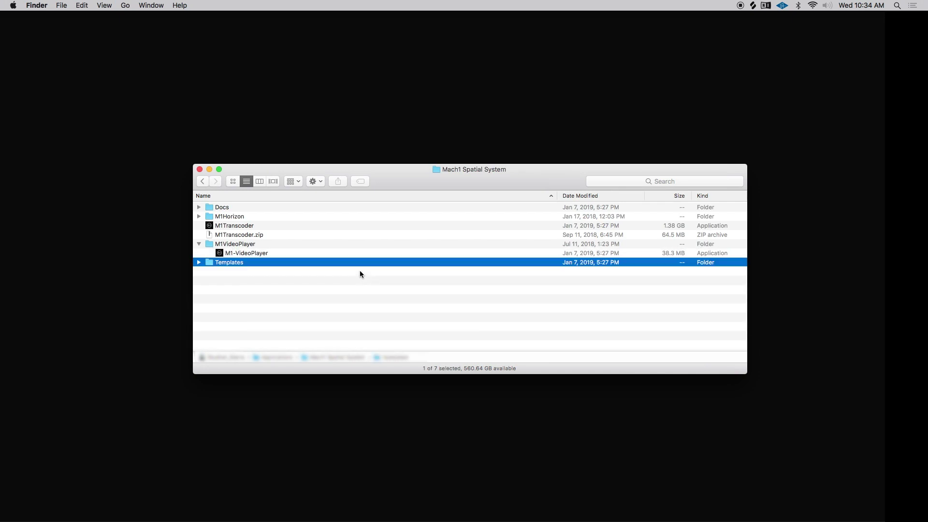
{"action": "key", "text": "super+Down"}
{"action": "key", "text": "Down"}
{"action": "key", "text": "super+Down"}
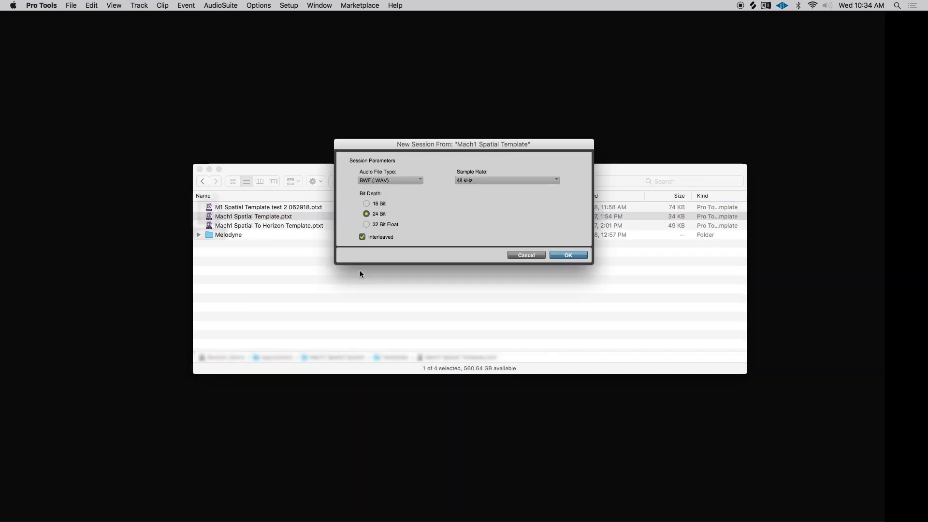
{"action": "left_click", "coordinate": [568, 256]}
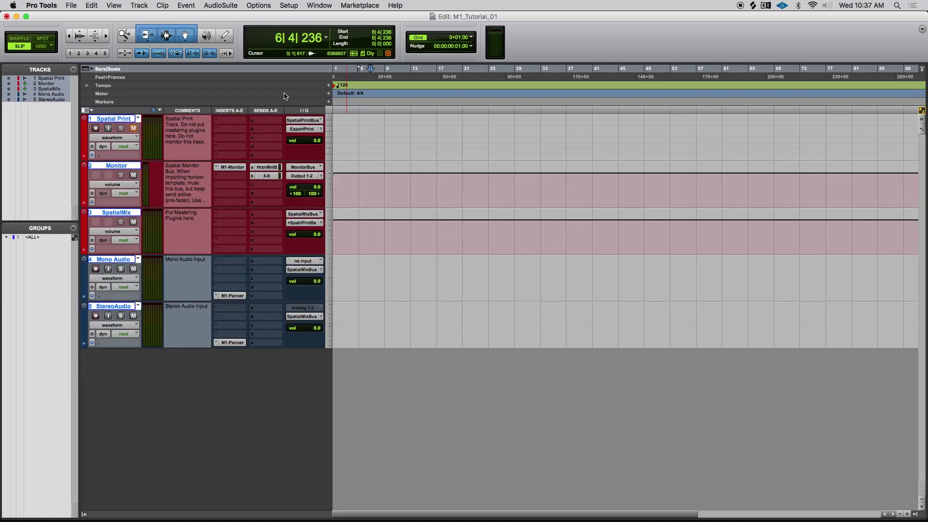
Import QuadAmb_ForM1Demo as a new quad track below StereoAudio and increase the track's height
{"action": "left_click", "coordinate": [394, 278]}
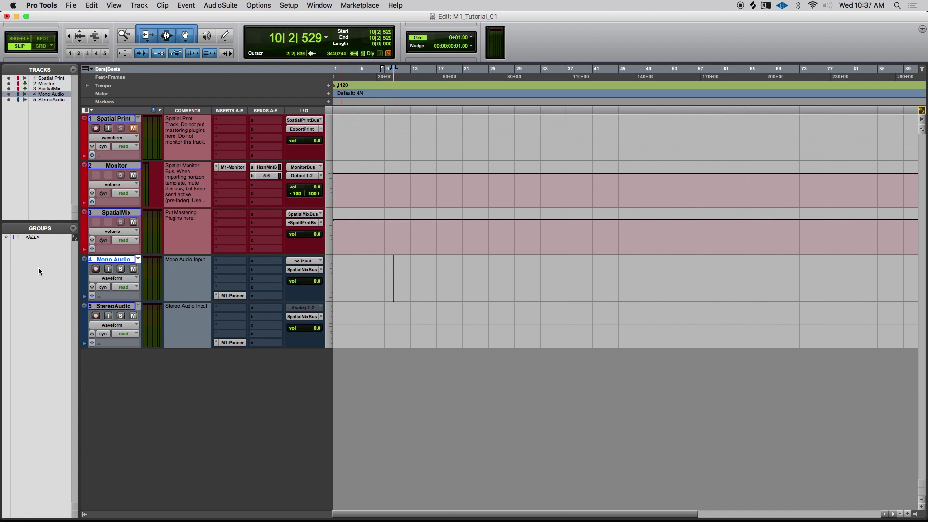
{"action": "left_click", "coordinate": [119, 306]}
{"action": "left_click_drag", "start_coordinate": [280, 328], "coordinate": [371, 375]}
{"action": "left_click", "coordinate": [391, 354]}
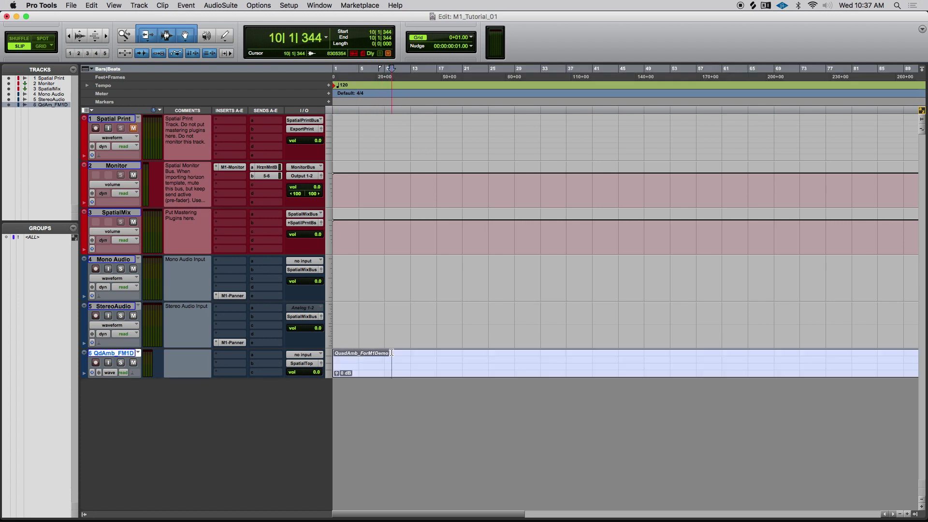
{"action": "key", "text": "ctrl+Up"}
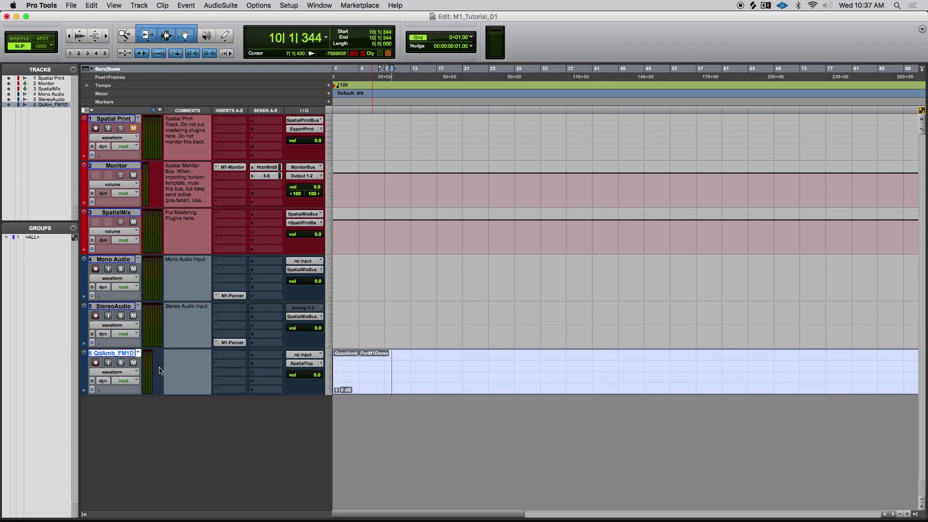
Insert the Mach1 M1-Panner (Quad/7.1) on the quad ambience track, accepting the removal of its outputs
{"action": "left_click", "coordinate": [235, 390]}
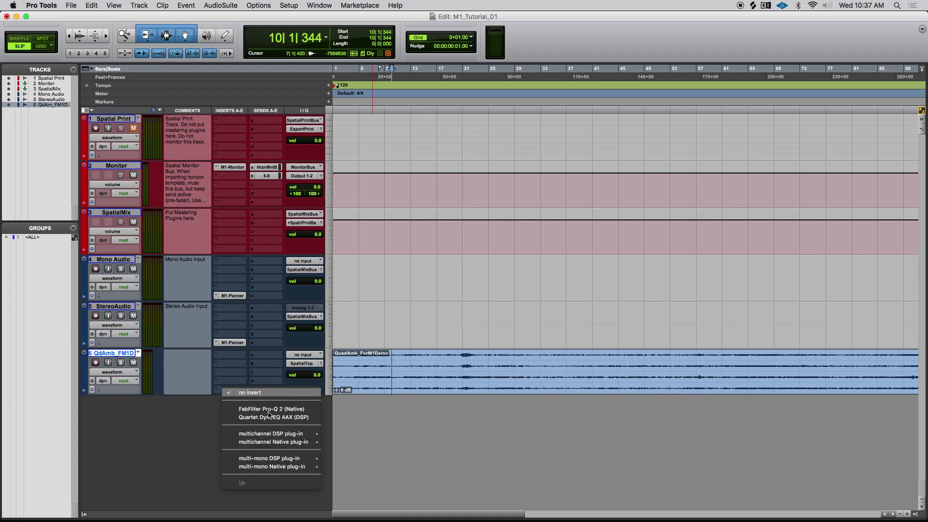
{"action": "mouse_move", "coordinate": [295, 442]}
{"action": "mouse_move", "coordinate": [362, 438]}
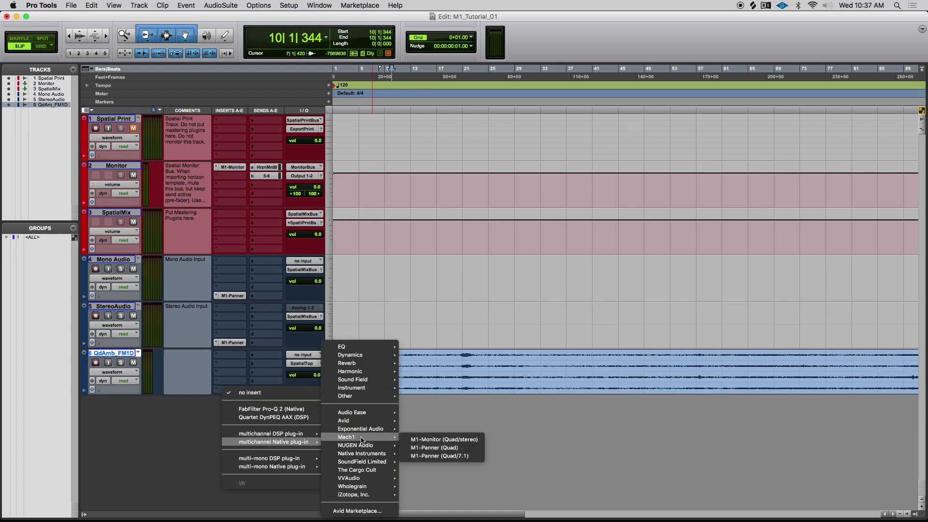
{"action": "left_click", "coordinate": [439, 456]}
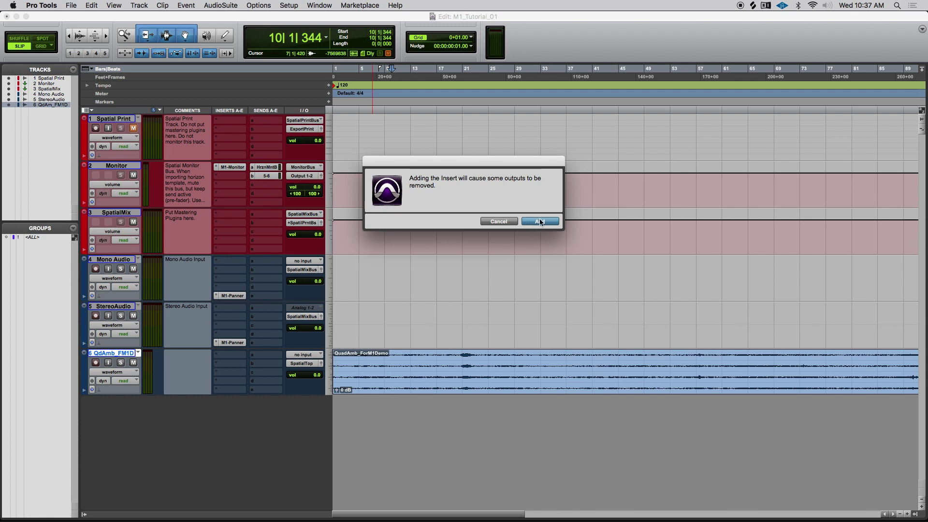
{"action": "left_click", "coordinate": [539, 222]}
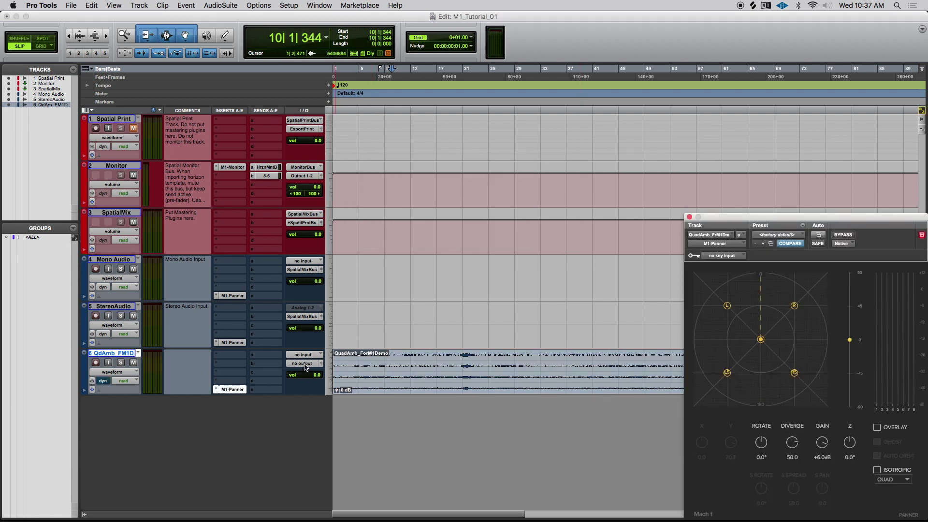
Route the quad ambience track's output to SpatialMixBus (7.1) and select the SpatialMix track
{"action": "left_click", "coordinate": [305, 364]}
{"action": "mouse_move", "coordinate": [312, 391]}
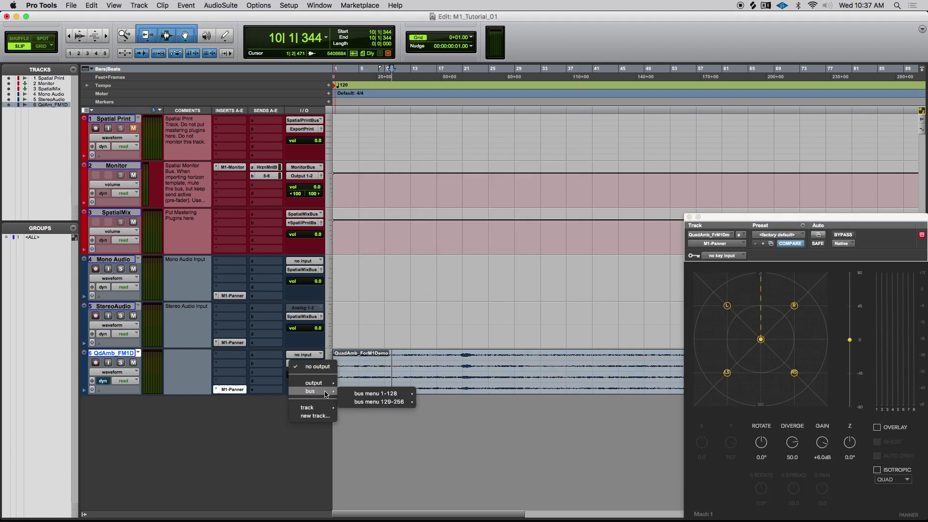
{"action": "mouse_move", "coordinate": [357, 398]}
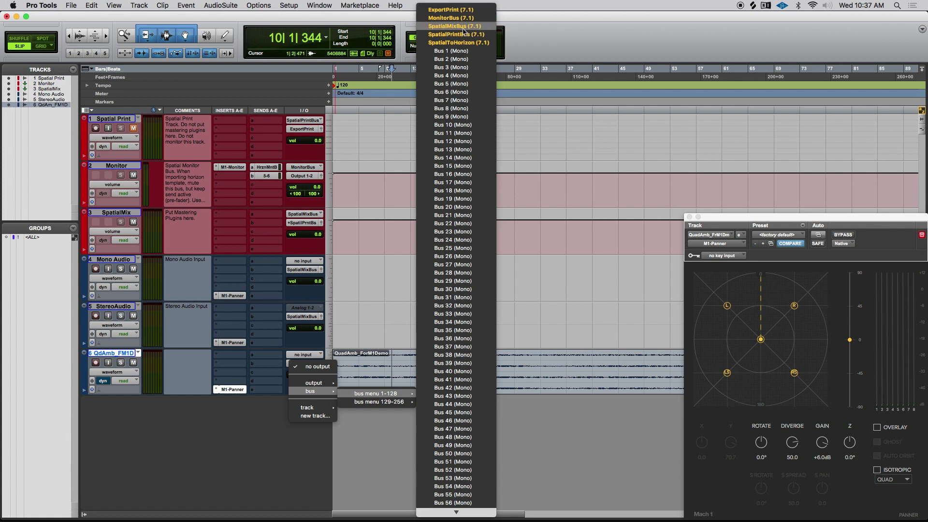
{"action": "left_click", "coordinate": [512, 94]}
{"action": "left_click", "coordinate": [422, 346]}
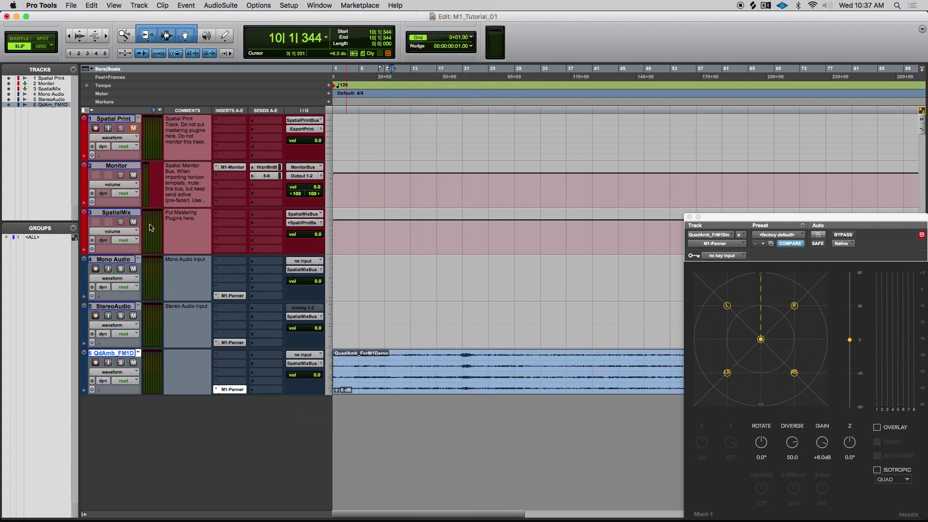
{"action": "left_click", "coordinate": [106, 213]}
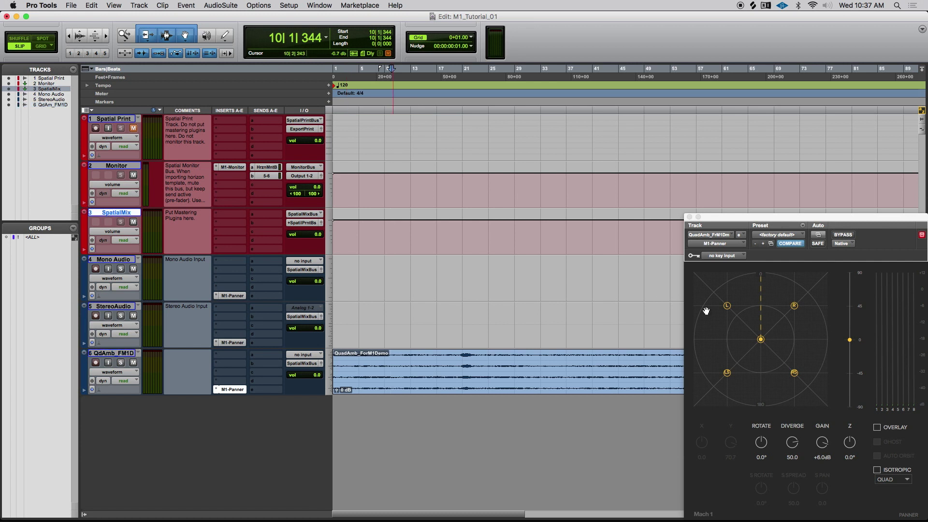
Try rotating the quad ambience in M1-Panner, reset the rotation to default, and try the other channel format options
{"action": "left_click_drag", "start_coordinate": [766, 215], "coordinate": [551, 99]}
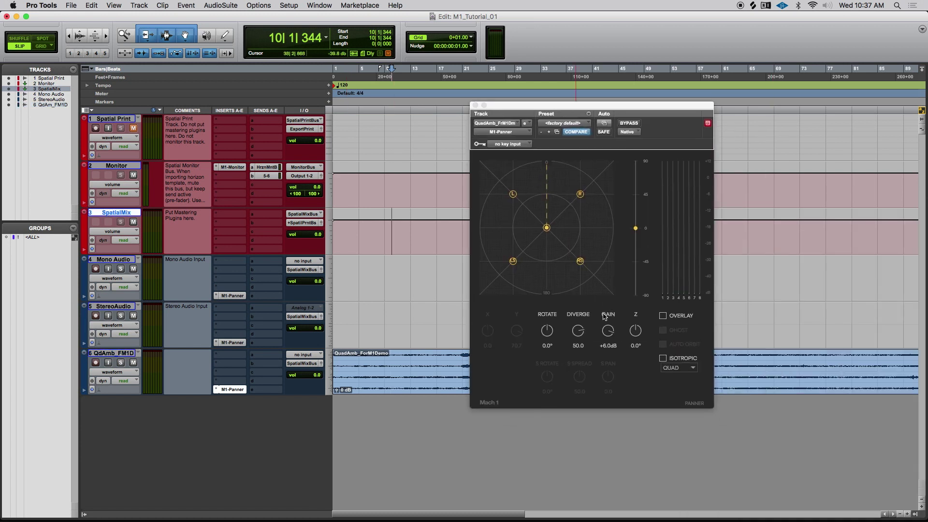
{"action": "left_click_drag", "start_coordinate": [560, 339], "coordinate": [576, 262]}
{"action": "left_click", "coordinate": [547, 331], "text": "alt"}
{"action": "left_click", "coordinate": [679, 367]}
{"action": "left_click", "coordinate": [677, 377]}
{"action": "left_click", "coordinate": [682, 367]}
{"action": "left_click", "coordinate": [679, 387]}
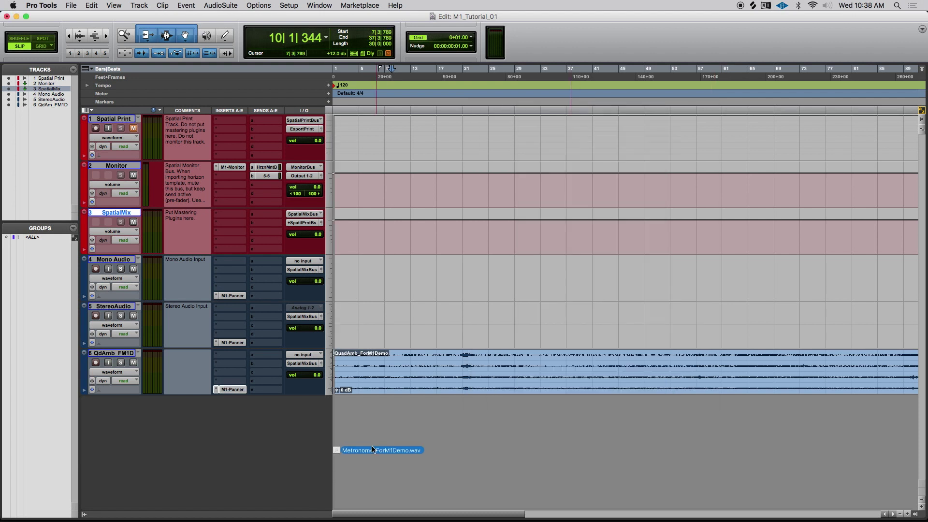
Import Metronome_ForM1Demo onto Mono Audio and QDepartment_MusicForM1Demo onto StereoAudio, deleting the two emptied import tracks
{"action": "left_click_drag", "start_coordinate": [375, 445], "coordinate": [382, 426]}
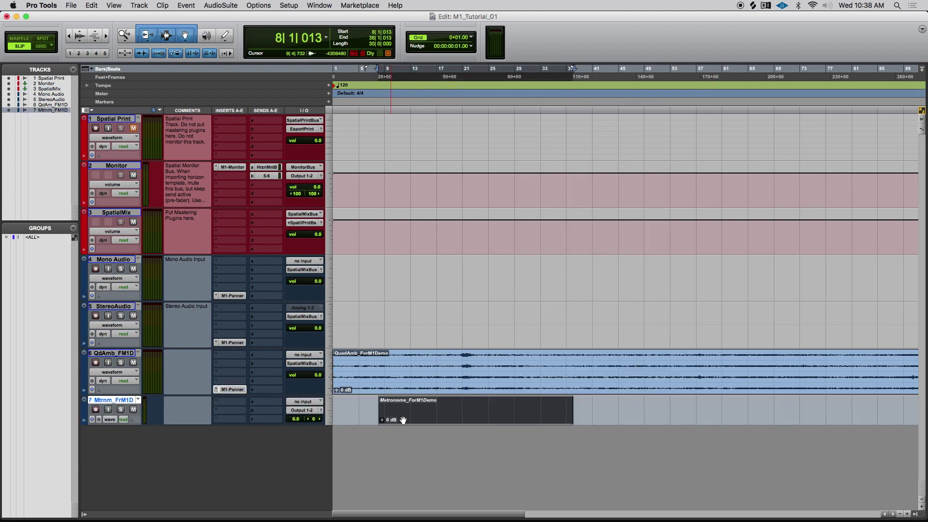
{"action": "left_click_drag", "start_coordinate": [420, 421], "coordinate": [421, 278]}
{"action": "left_click_drag", "start_coordinate": [367, 512], "coordinate": [445, 326]}
{"action": "left_click_drag", "start_coordinate": [443, 406], "coordinate": [443, 471]}
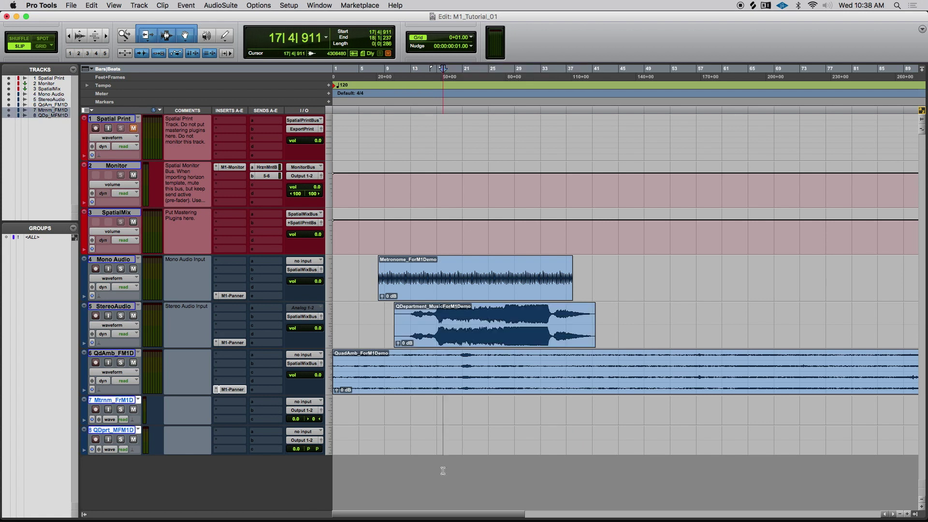
{"action": "right_click", "coordinate": [124, 403]}
{"action": "left_click", "coordinate": [145, 498]}
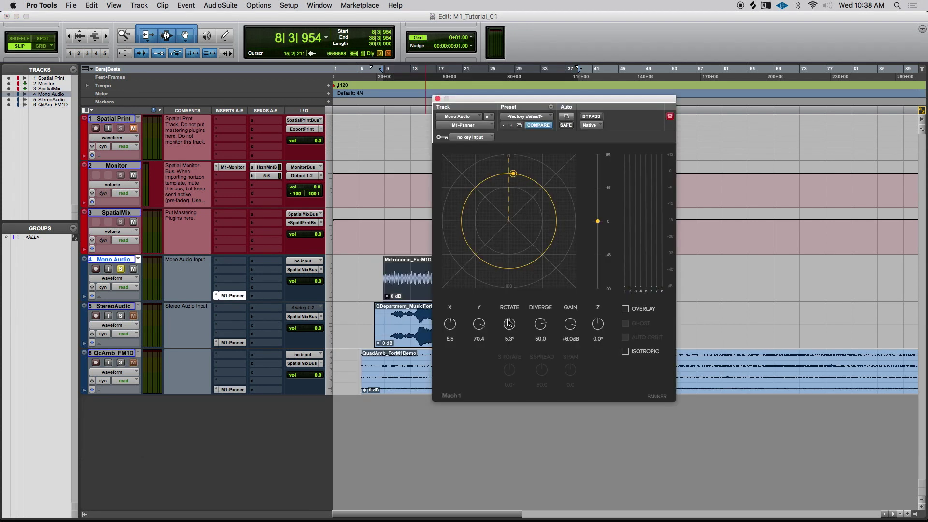
During playback, try rotating the panner on Mono Audio and the one on StereoAudio, the latter to about 100°
{"action": "key", "text": "space"}
{"action": "left_click_drag", "start_coordinate": [510, 323], "coordinate": [521, 267]}
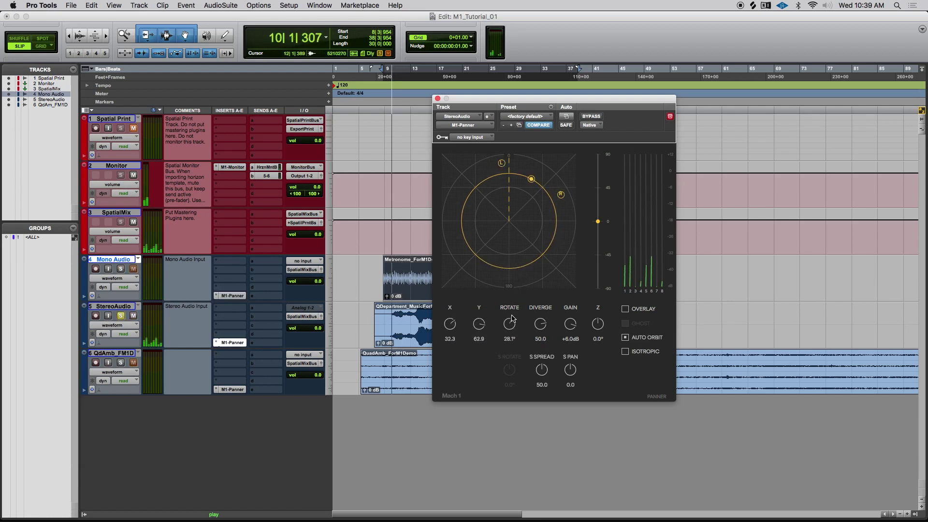
{"action": "left_click_drag", "start_coordinate": [515, 315], "coordinate": [520, 297]}
{"action": "key", "text": "space"}
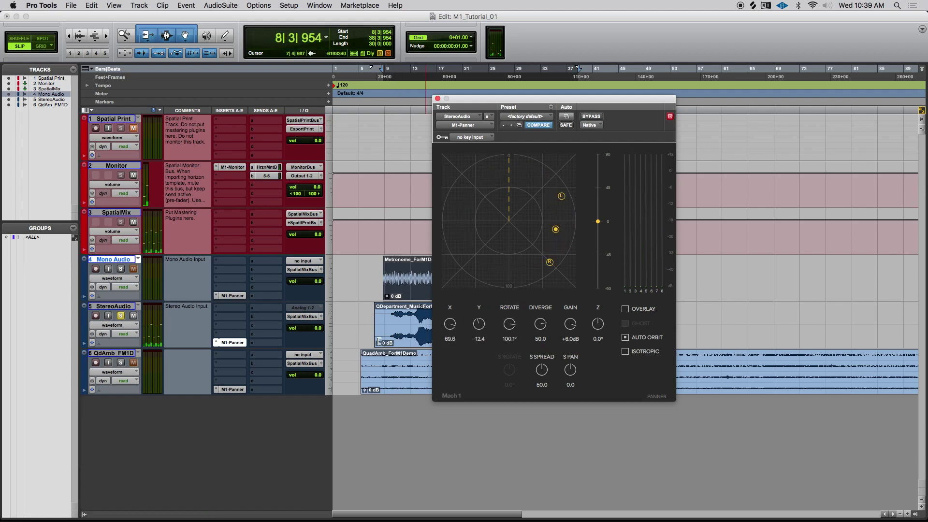
Lower the clip gain of the music clip on StereoAudio to about -5.8 dB and play the session from within that clip
{"action": "left_click_drag", "start_coordinate": [392, 347], "coordinate": [391, 355]}
{"action": "left_click", "coordinate": [417, 318]}
{"action": "key", "text": "space"}
{"action": "key", "text": "space"}
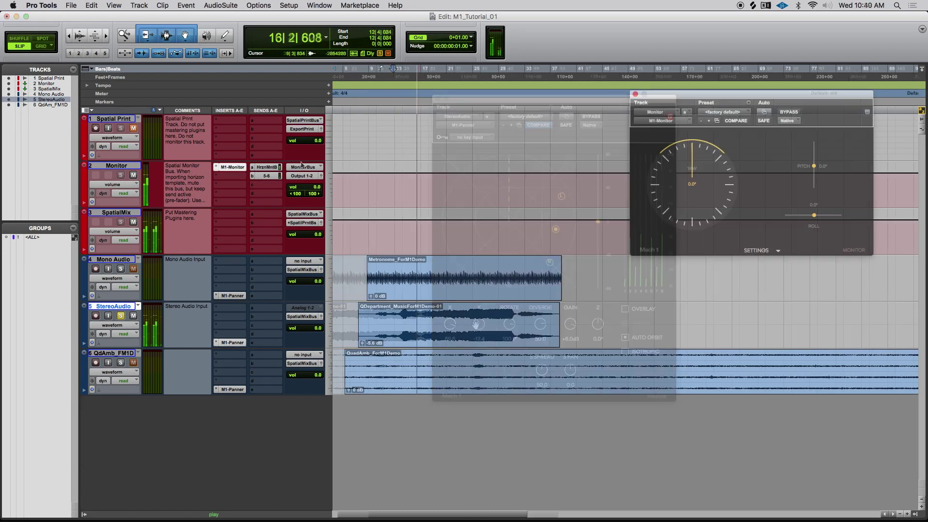
Open StereoAudio's M1-Panner beside the monitor plug-in, rotate the music to 180° during playback, and stop
{"action": "left_click", "coordinate": [232, 342]}
{"action": "left_click_drag", "start_coordinate": [635, 135], "coordinate": [377, 97]}
{"action": "left_click_drag", "start_coordinate": [450, 283], "coordinate": [457, 237]}
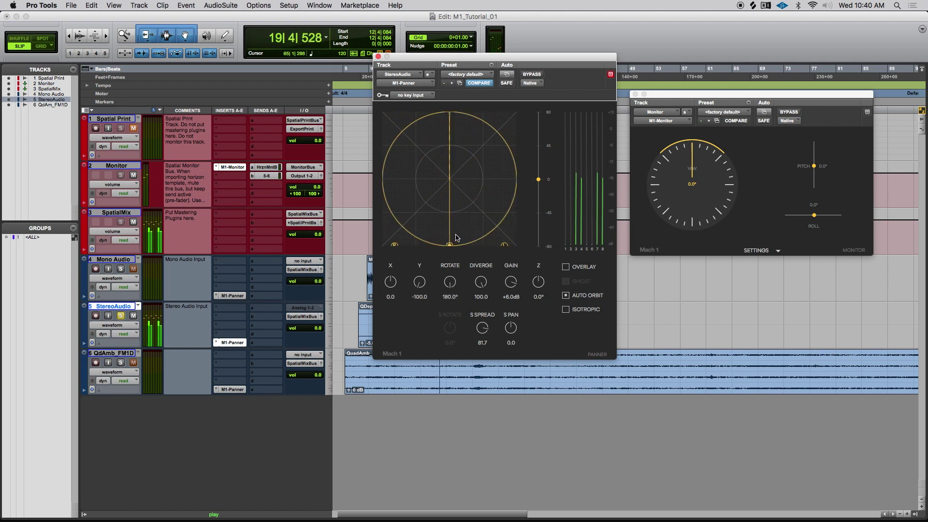
{"action": "key", "text": "space"}
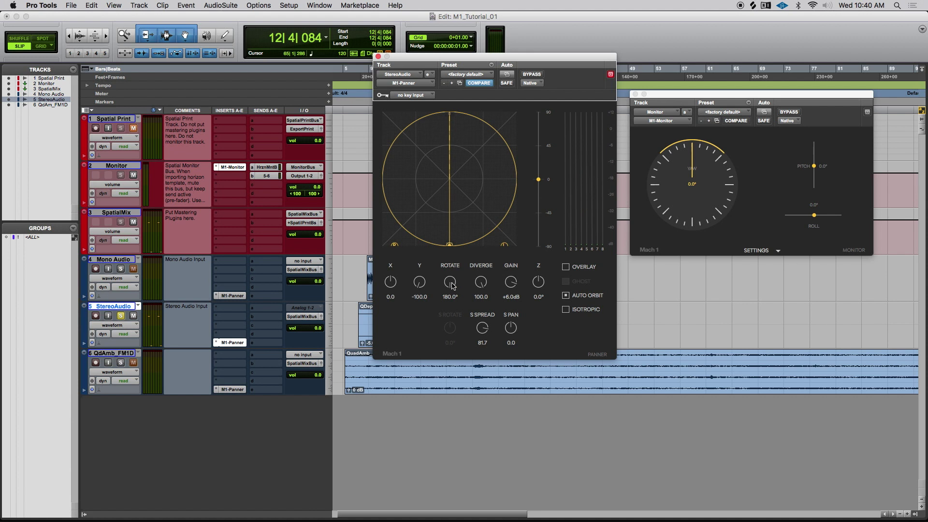
During playback, turn the M1-Monitor yaw to about 180° and reduce the StereoAudio panner's diverge to about 43.5
{"action": "key", "text": "space"}
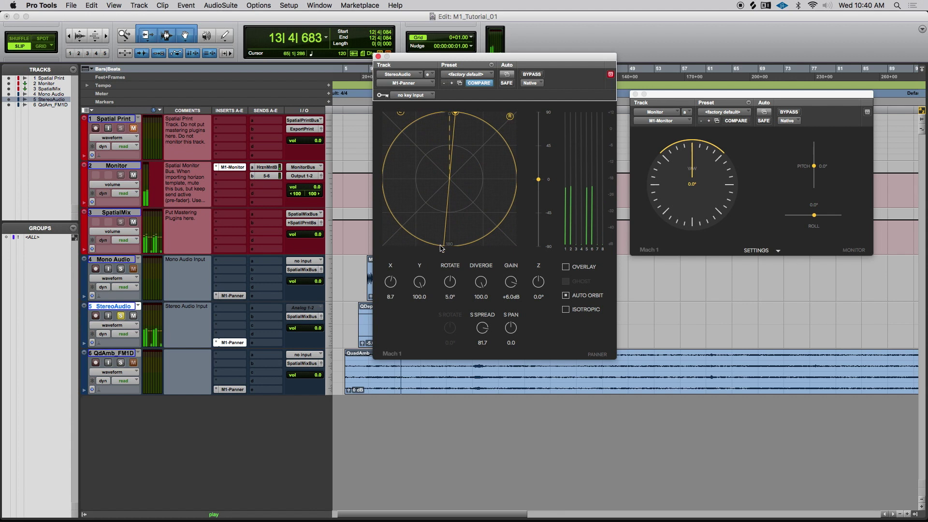
{"action": "left_click_drag", "start_coordinate": [693, 199], "coordinate": [692, 179]}
{"action": "left_click_drag", "start_coordinate": [482, 282], "coordinate": [480, 306]}
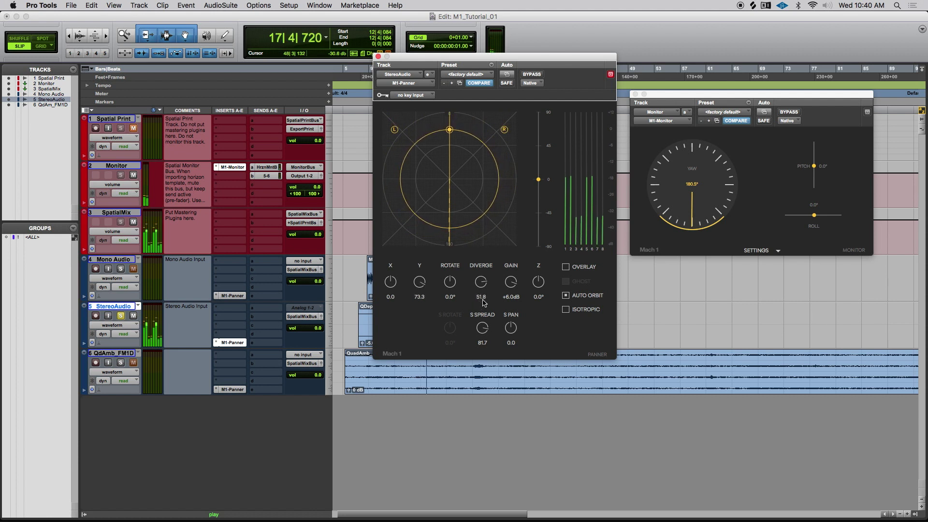
{"action": "left_click_drag", "start_coordinate": [479, 285], "coordinate": [479, 292]}
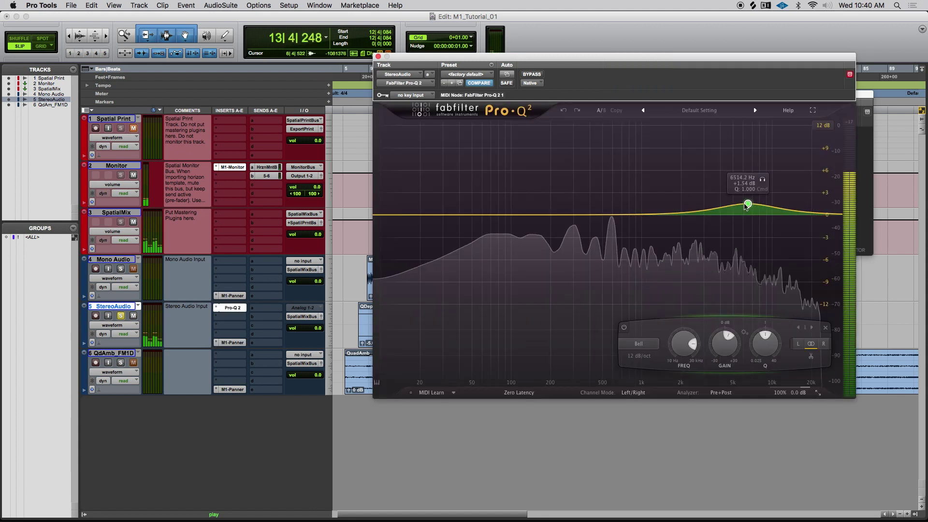
Move the Pro-Q 2 band on StereoAudio to a lower-frequency cut and raise the Crystallizer mix on Mono Audio
{"action": "left_click_drag", "start_coordinate": [746, 203], "coordinate": [685, 262]}
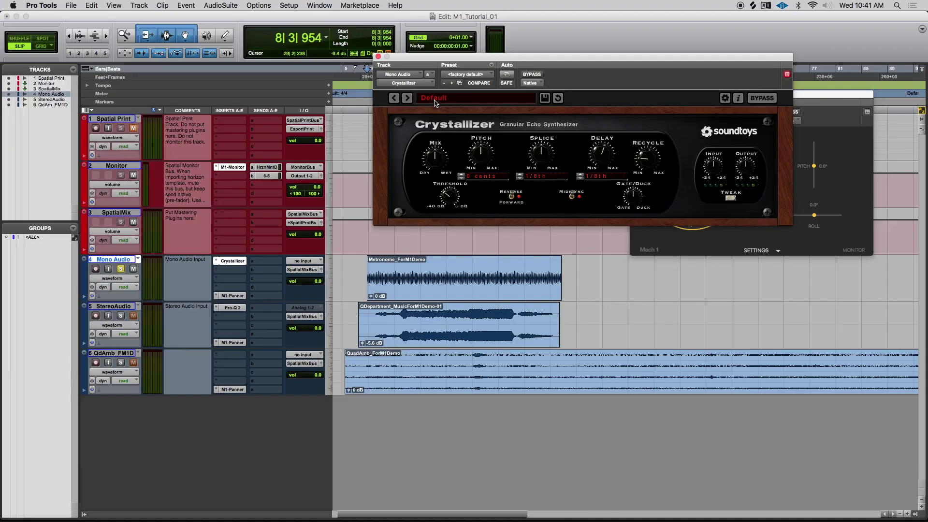
{"action": "left_click_drag", "start_coordinate": [436, 158], "coordinate": [439, 144]}
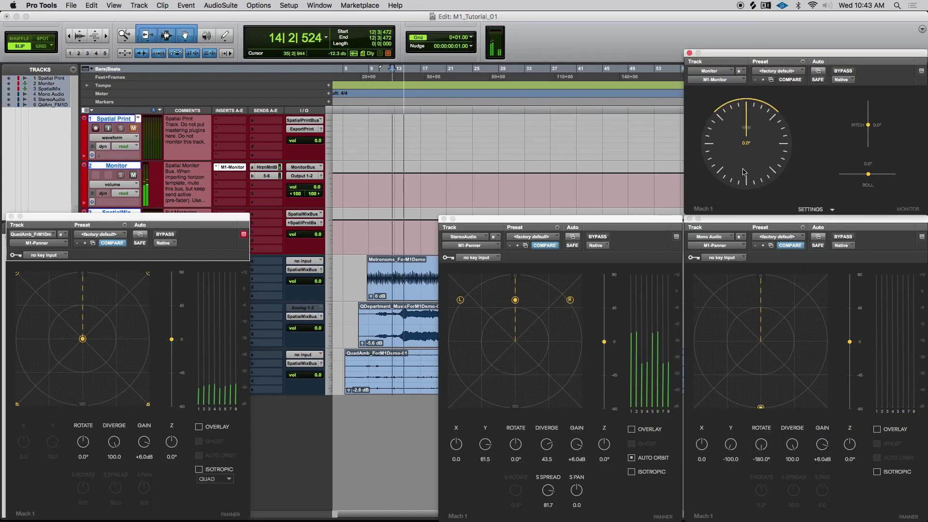
Turn the M1-Monitor yaw during playback to hear the ambience, music and metronome from other listening directions
{"action": "left_click_drag", "start_coordinate": [744, 170], "coordinate": [779, 84]}
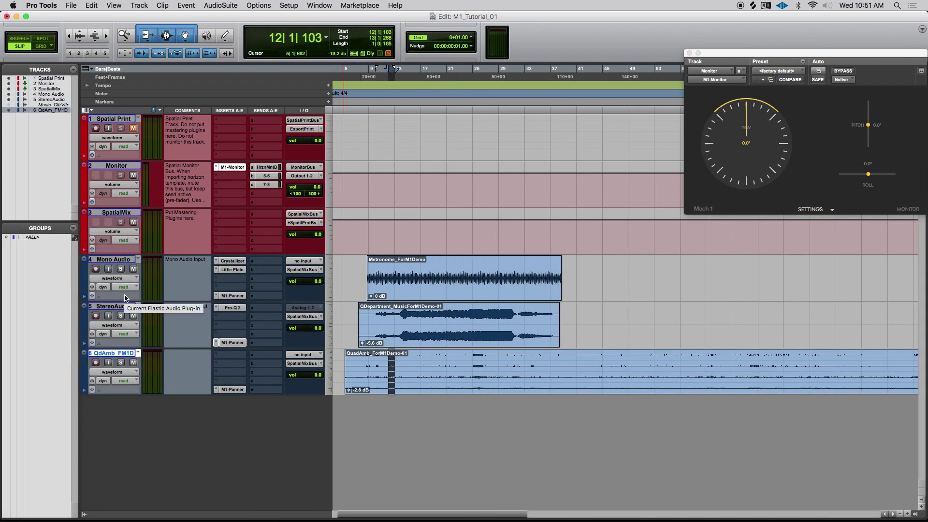
Review the bus tracks by selecting SpatialMix, Spatial Print and Monitor in turn
{"action": "left_click", "coordinate": [116, 353]}
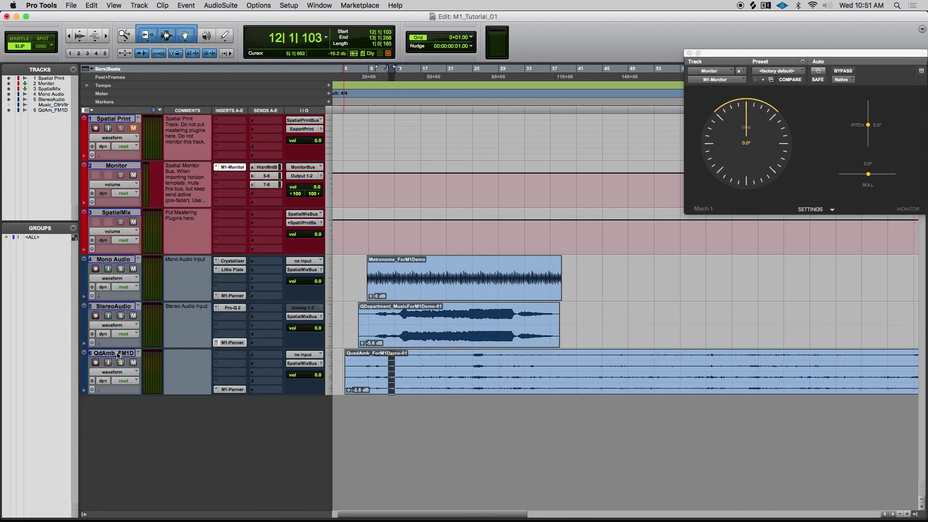
{"action": "left_click", "coordinate": [132, 214]}
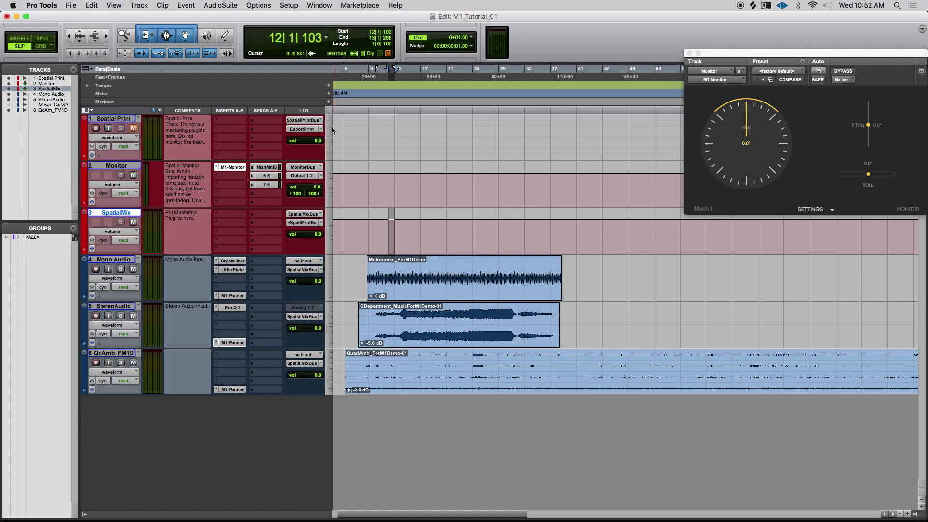
{"action": "left_click", "coordinate": [351, 133]}
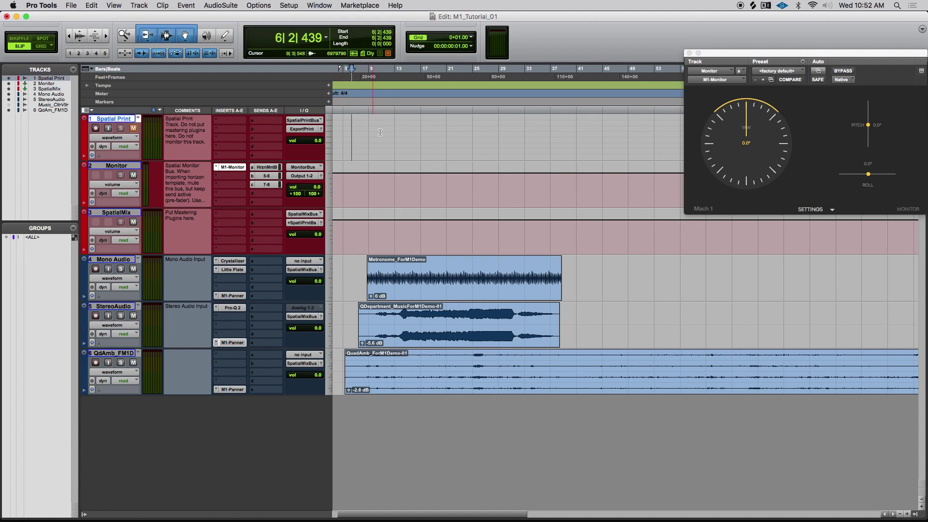
{"action": "left_click", "coordinate": [121, 168]}
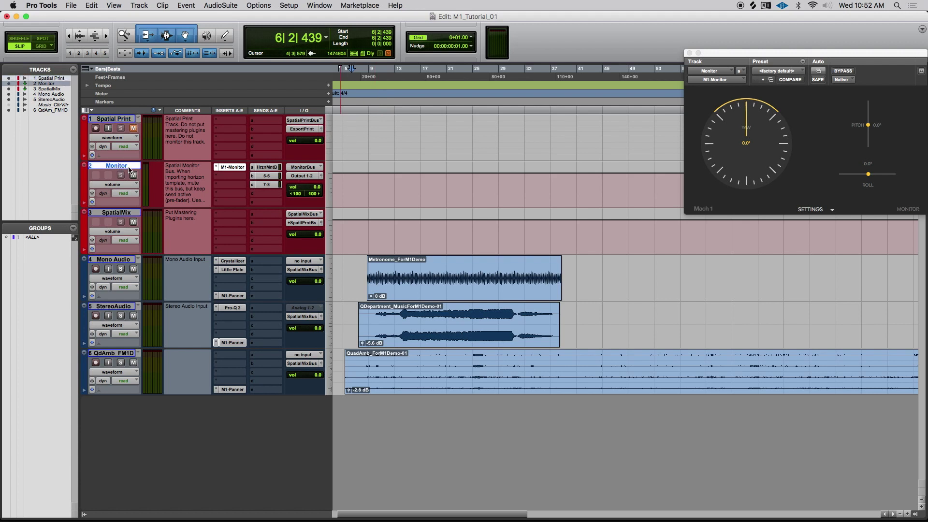
Move the M1-Monitor window over the timeline and try its orientation controls, resetting the pitch to 0°
{"action": "left_click_drag", "start_coordinate": [717, 55], "coordinate": [378, 76]}
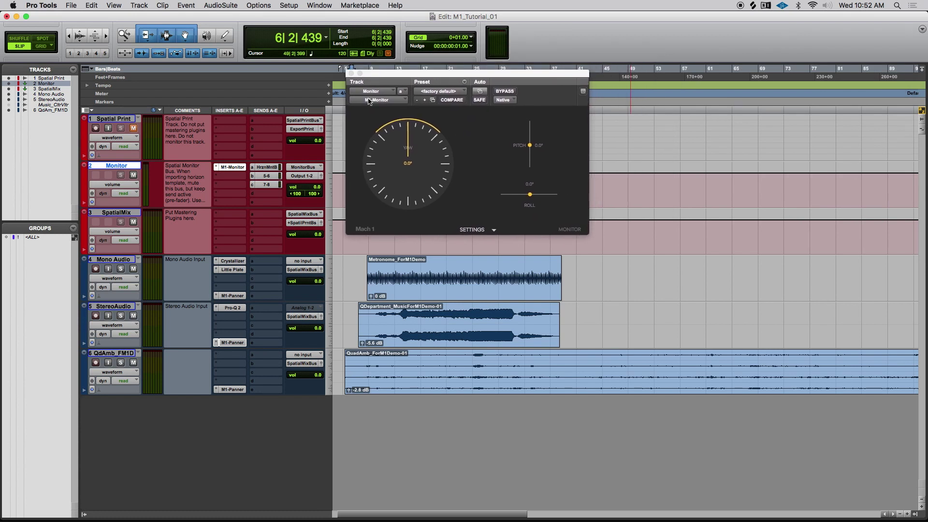
{"action": "left_click_drag", "start_coordinate": [390, 188], "coordinate": [428, 97]}
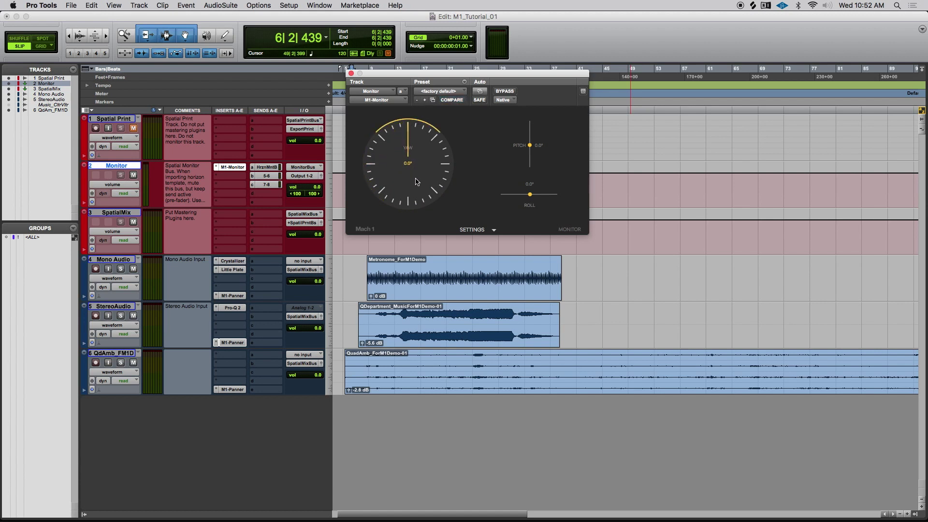
{"action": "left_click_drag", "start_coordinate": [533, 126], "coordinate": [537, 156]}
{"action": "left_click", "coordinate": [529, 146], "text": "alt"}
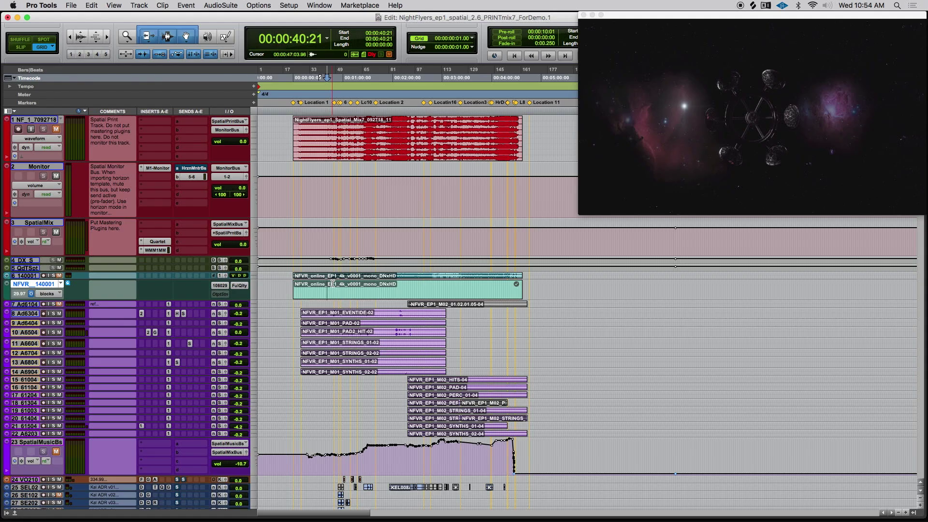
Play the NightFlyers session from 00:02:51:23 to hear the Kal dialogue, and stop playback
{"action": "left_click_drag", "start_coordinate": [322, 284], "coordinate": [339, 286]}
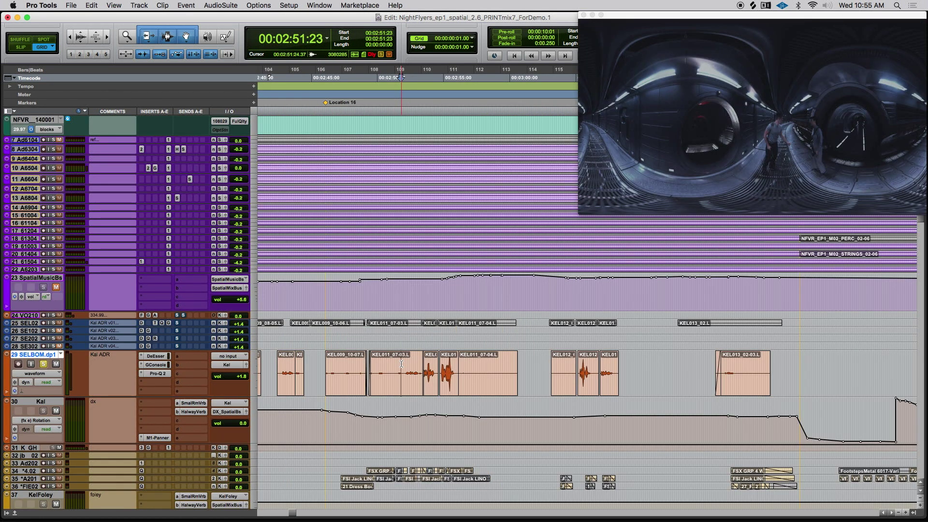
{"action": "key", "text": "space"}
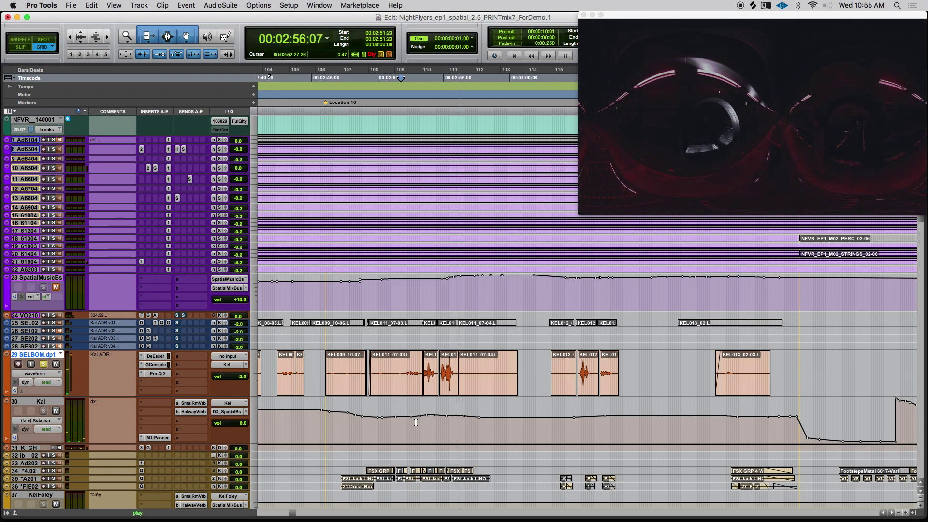
{"action": "key", "text": "space"}
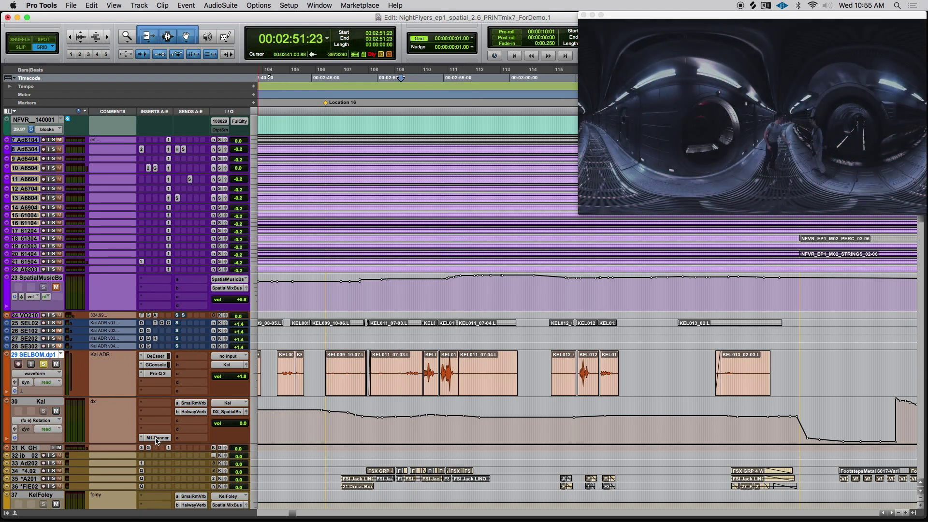
Open the Kal track's M1-Panner with Overlay enabled over the video, and open M1-Monitor from the Monitor track
{"action": "left_click", "coordinate": [156, 437]}
{"action": "left_click", "coordinate": [196, 225]}
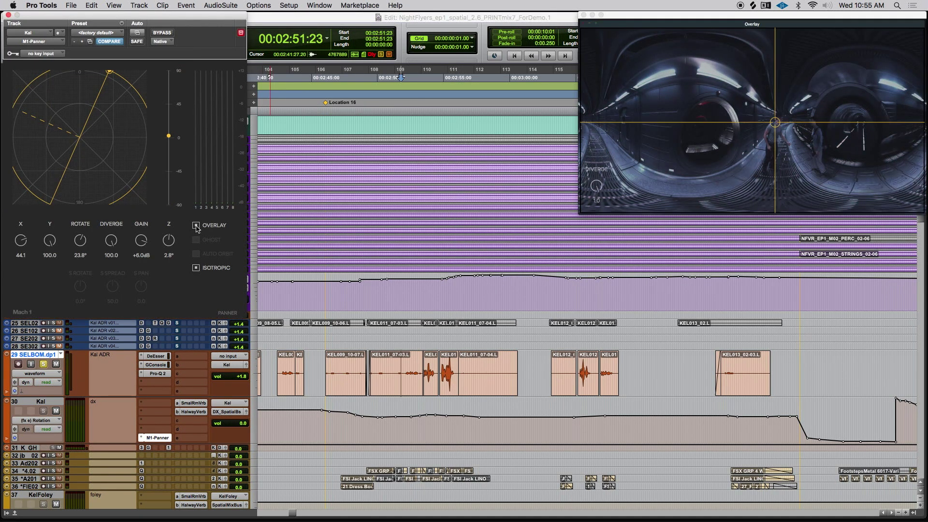
{"action": "left_click_drag", "start_coordinate": [126, 14], "coordinate": [381, 215]}
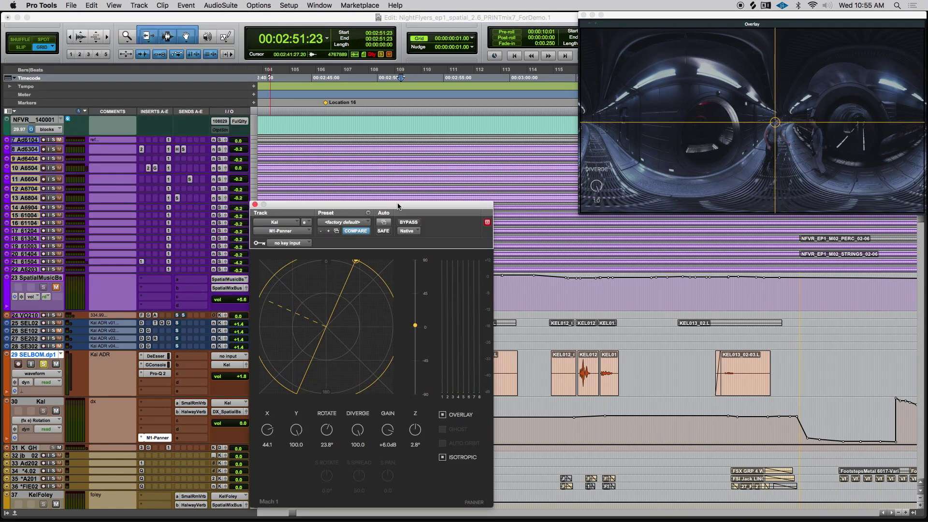
{"action": "scroll", "coordinate": [126, 241], "scroll_direction": "up", "scroll_amount": 5}
{"action": "left_click", "coordinate": [154, 250]}
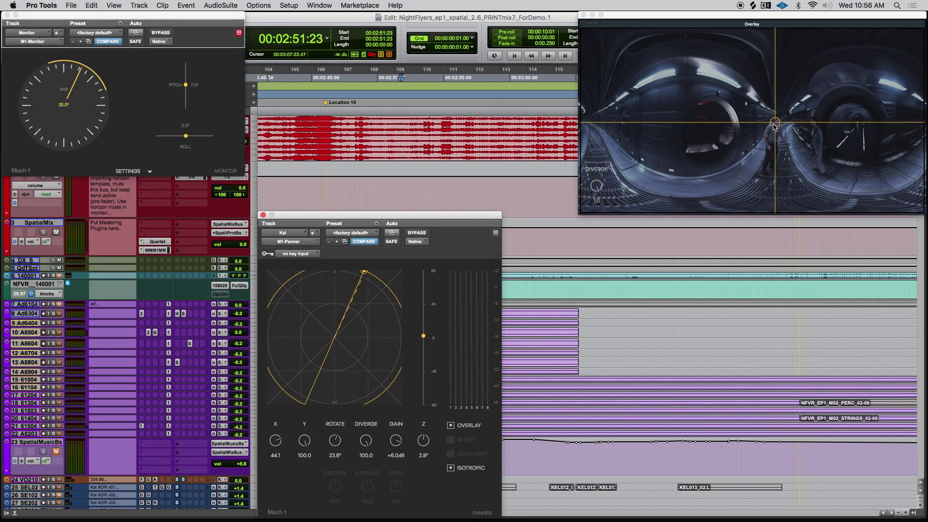
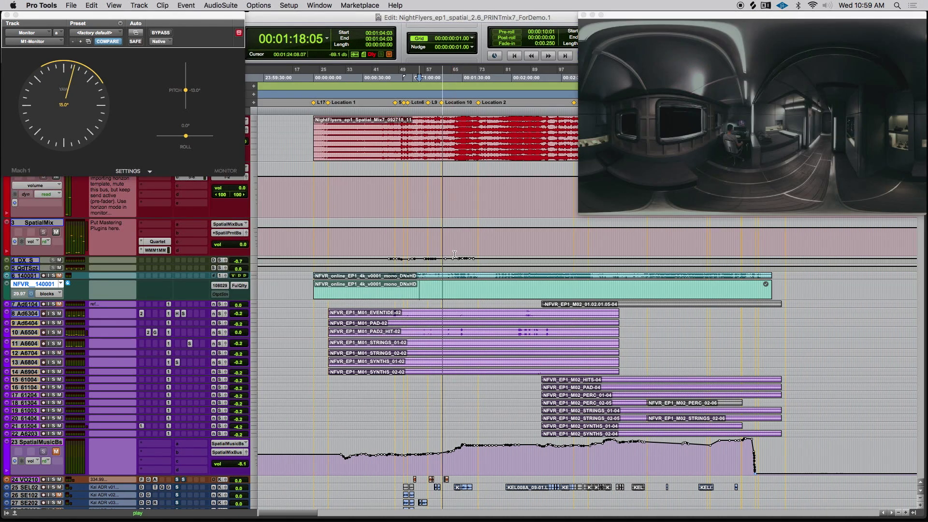
Switch to M1-VideoPlayer and look around the 360° cabin scene during playback to hear the mix follow the view
{"action": "key", "text": "super+Tab"}
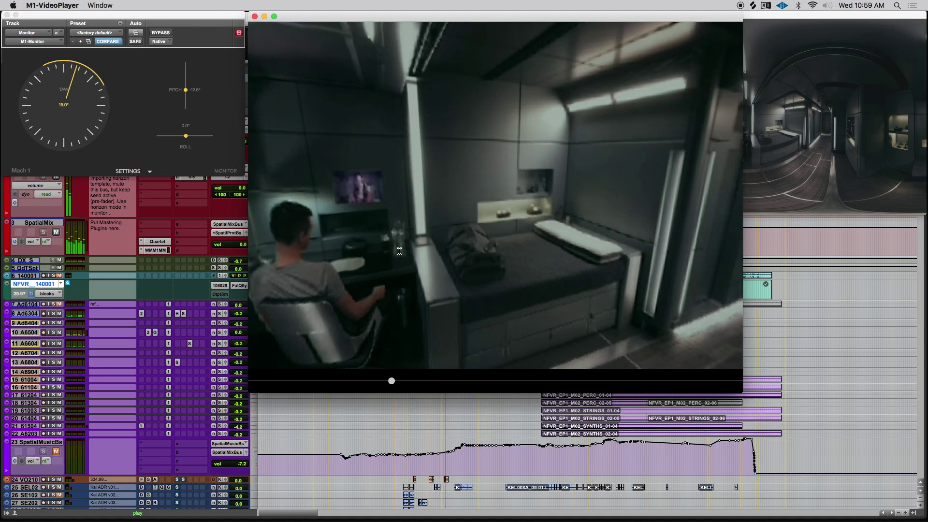
{"action": "left_click_drag", "start_coordinate": [399, 251], "coordinate": [460, 242]}
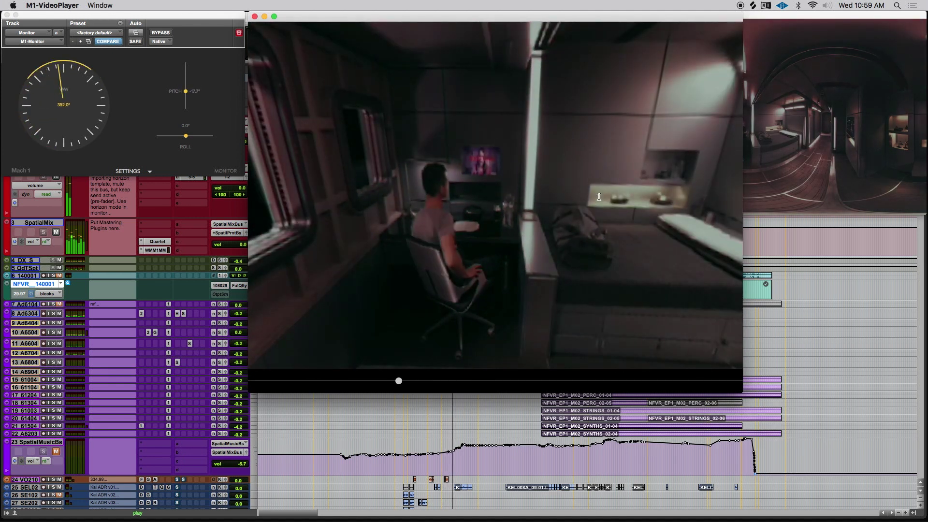
{"action": "left_click_drag", "start_coordinate": [587, 200], "coordinate": [654, 82]}
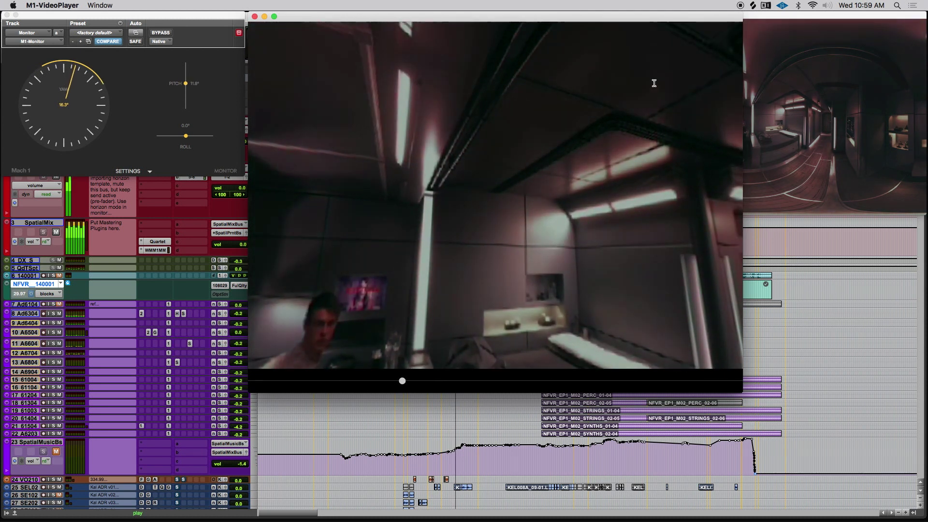
{"action": "left_click_drag", "start_coordinate": [634, 155], "coordinate": [537, 128]}
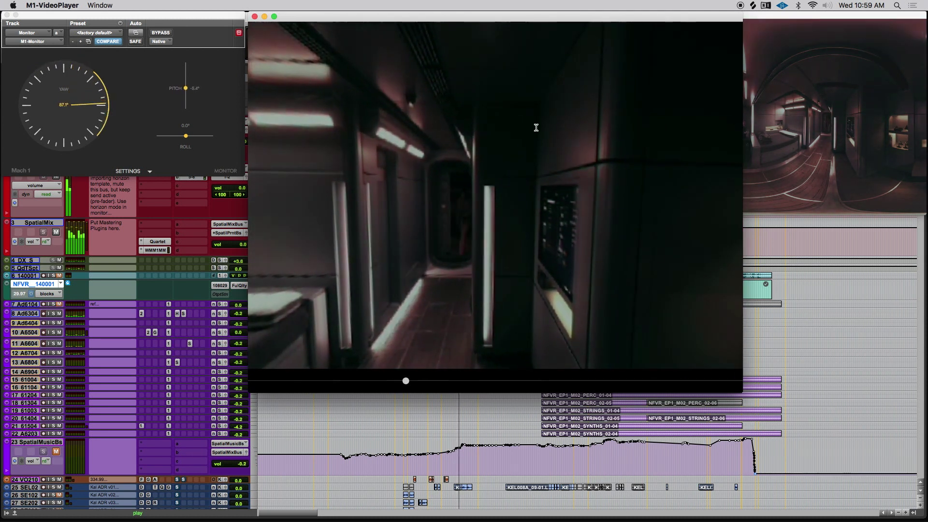
{"action": "left_click_drag", "start_coordinate": [588, 206], "coordinate": [424, 258]}
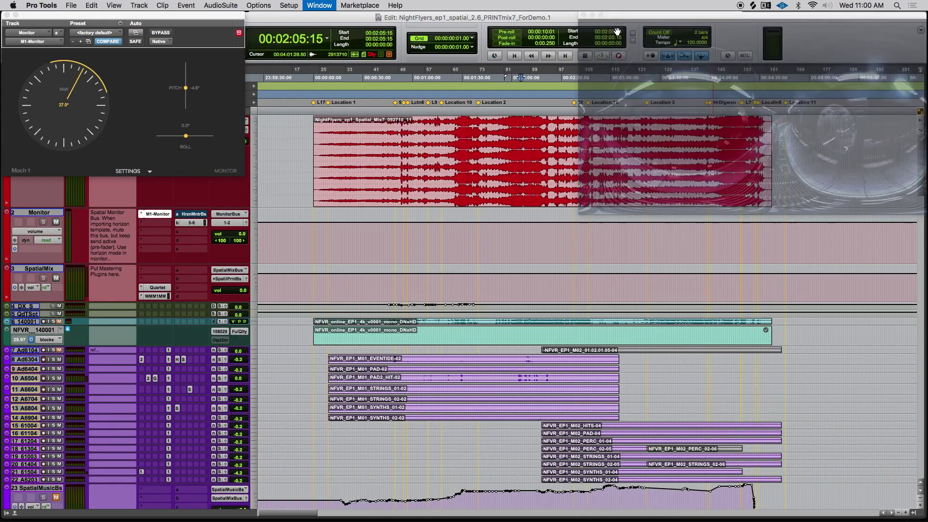
Close M1-Monitor and export the full-length NightFlyers spatial mix clip on the print track as an audio file
{"action": "left_click", "coordinate": [7, 15]}
{"action": "left_click", "coordinate": [447, 206]}
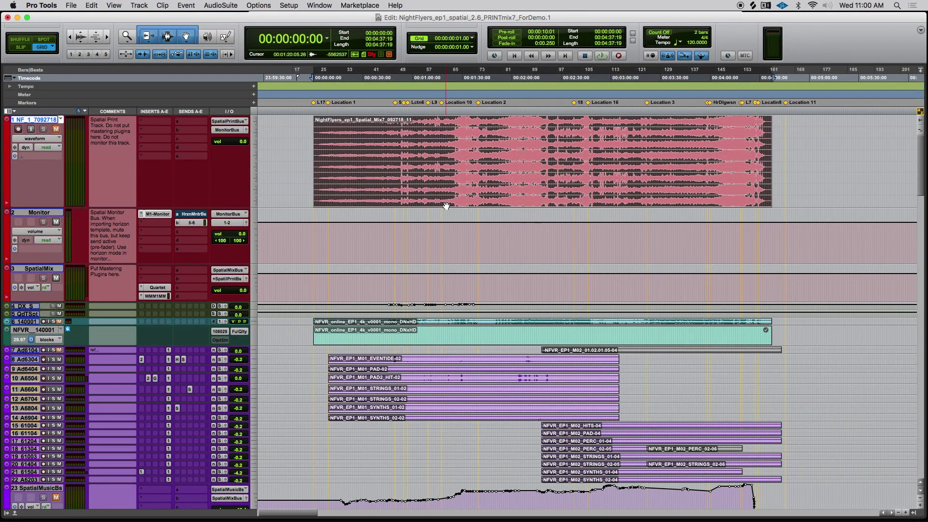
{"action": "key", "text": "super+shift+k"}
{"action": "left_click", "coordinate": [466, 157]}
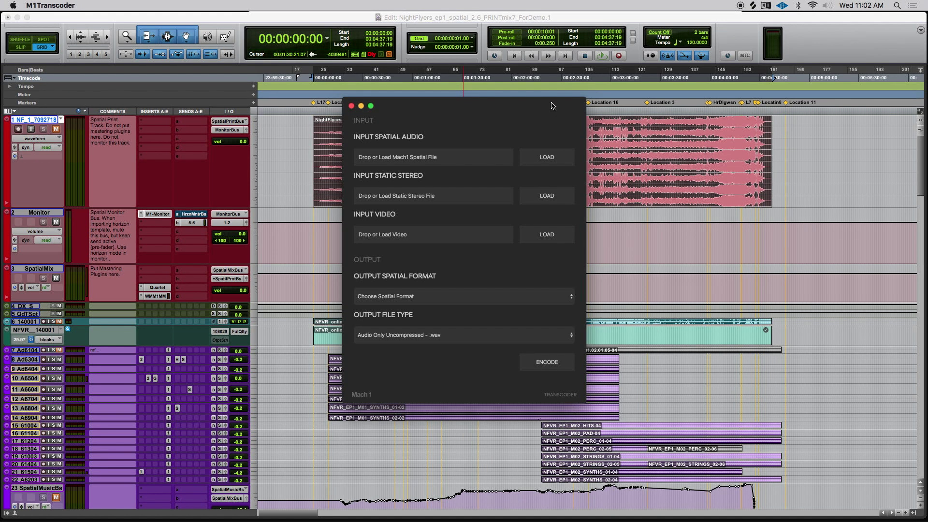
In M1Transcoder, load the exported NightFlyers mix as the input spatial audio and the session's video as the input video
{"action": "left_click_drag", "start_coordinate": [425, 418], "coordinate": [444, 144]}
{"action": "left_click_drag", "start_coordinate": [322, 426], "coordinate": [465, 349]}
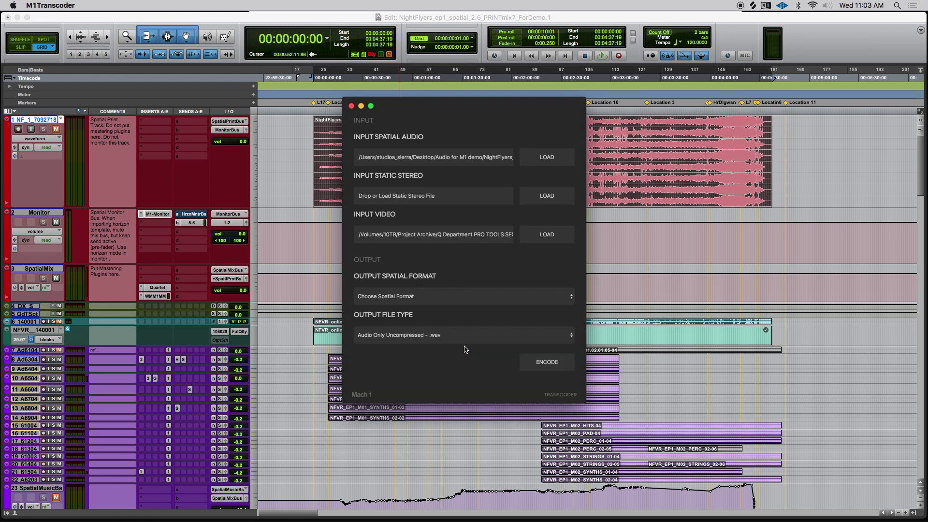
Encode the output as Mach1 Spatial [SamsungVR] with the file type Video & Audio Compressed - .mp4
{"action": "left_click", "coordinate": [488, 298]}
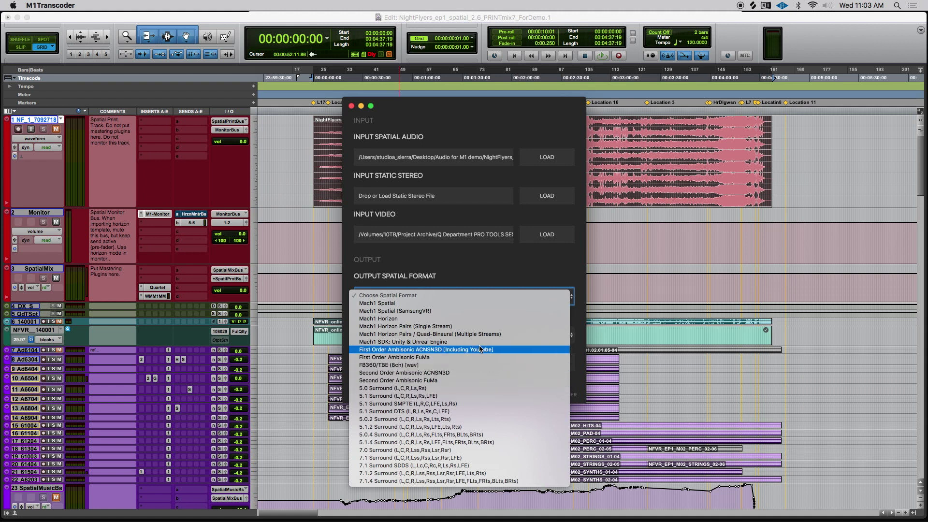
{"action": "left_click", "coordinate": [463, 312]}
{"action": "left_click", "coordinate": [453, 337]}
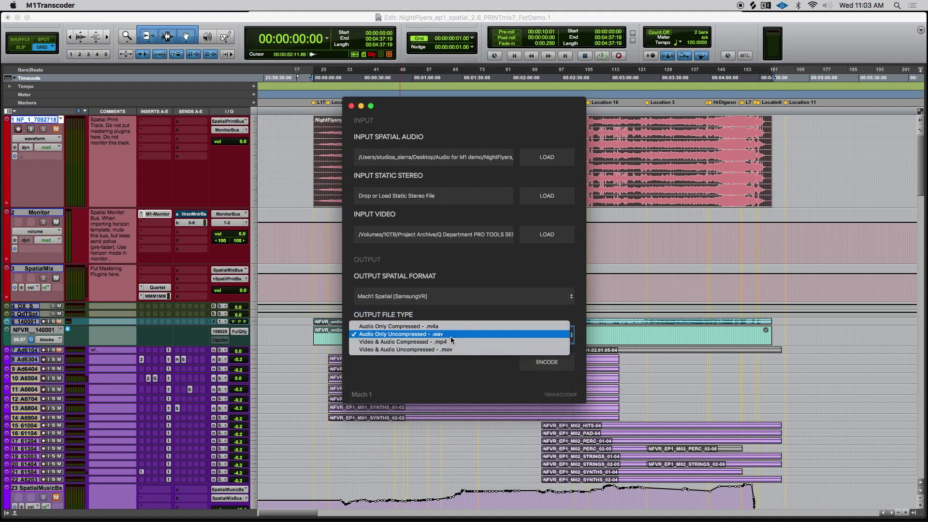
{"action": "left_click", "coordinate": [474, 342]}
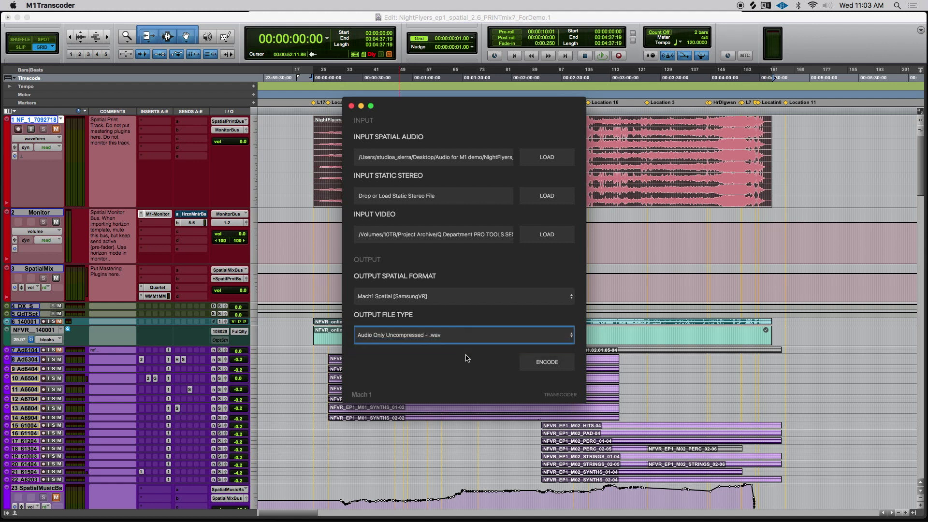
{"action": "left_click", "coordinate": [553, 364]}
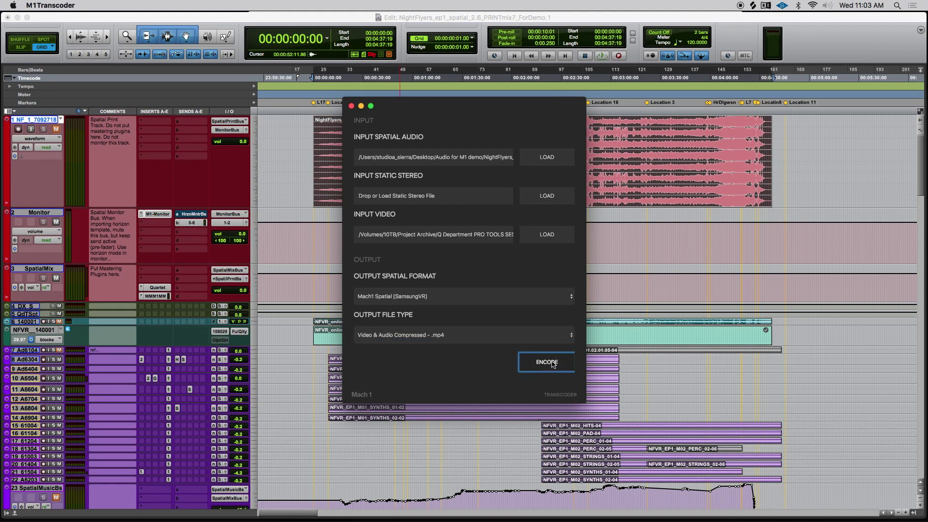